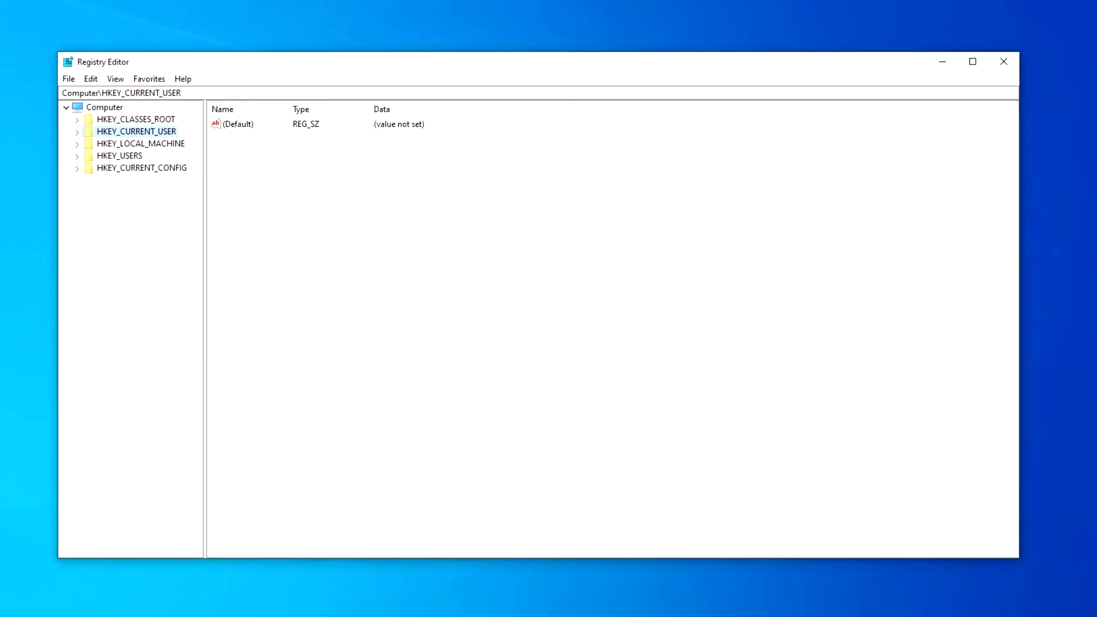
Step: Start exporting the whole registry as 'reg2', then cancel the export without saving
{"action": "left_click", "coordinate": [73, 92]}
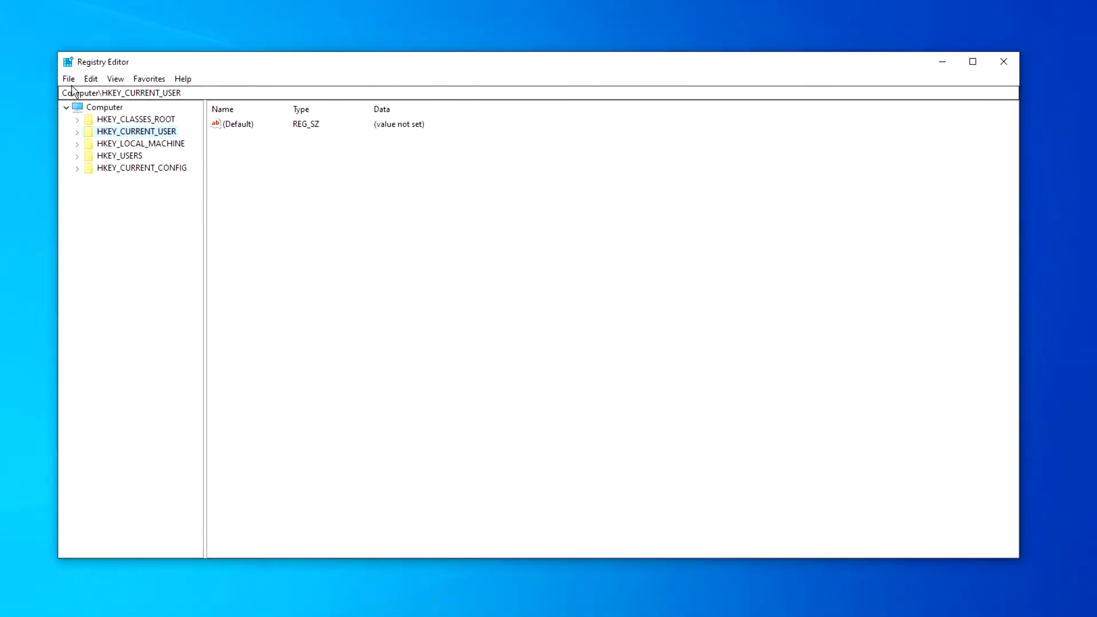
{"action": "left_click", "coordinate": [69, 80]}
{"action": "left_click", "coordinate": [85, 111]}
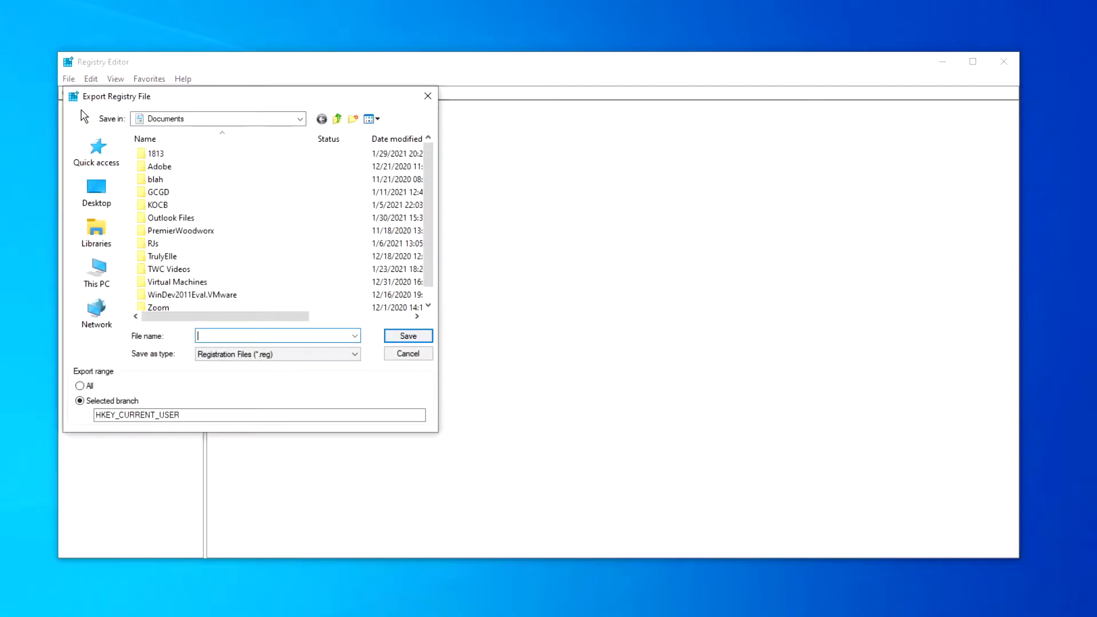
{"action": "left_click", "coordinate": [80, 386]}
{"action": "left_click", "coordinate": [312, 339]}
{"action": "type", "text": "reg2"}
{"action": "left_click", "coordinate": [408, 354]}
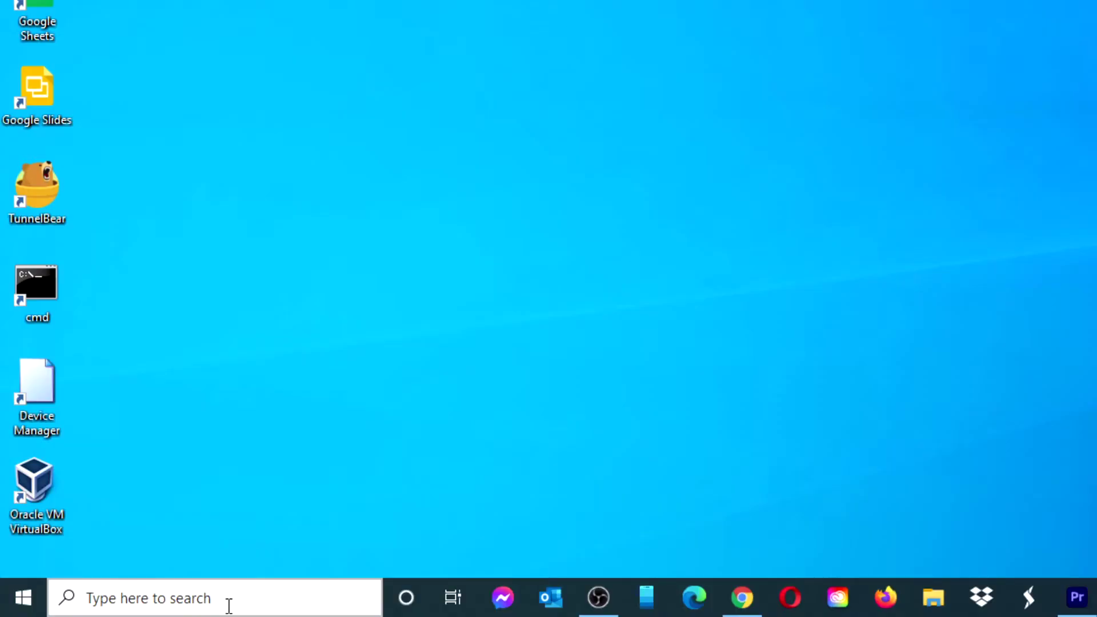
Step: Launch Notepad through Start search for 'note' and move its window up over Registry Editor
{"action": "left_click", "coordinate": [228, 604]}
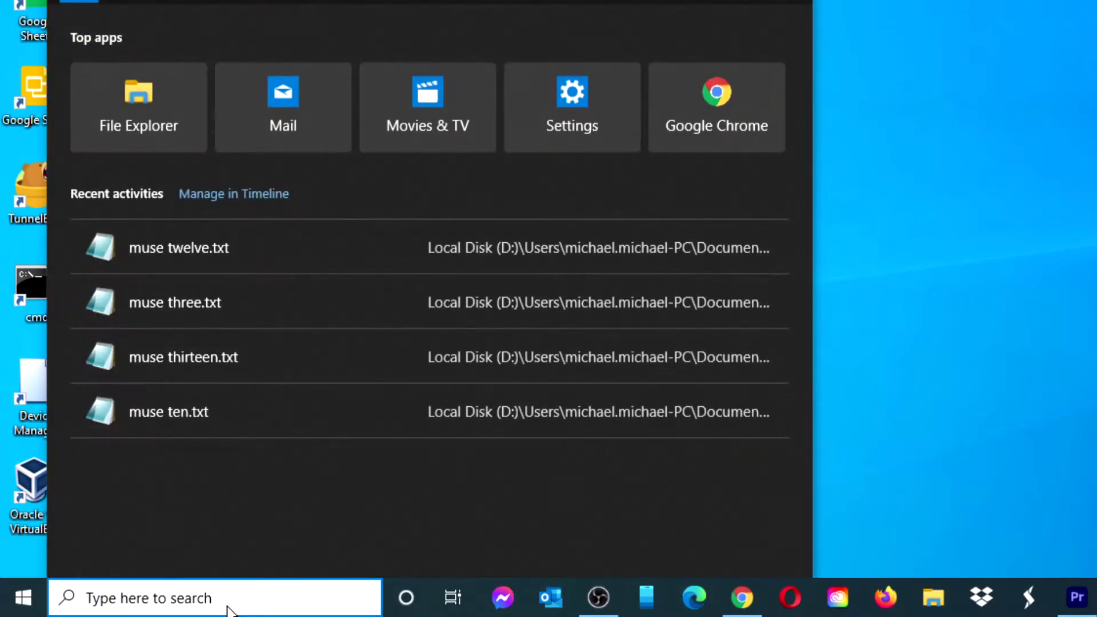
{"action": "type", "text": "note"}
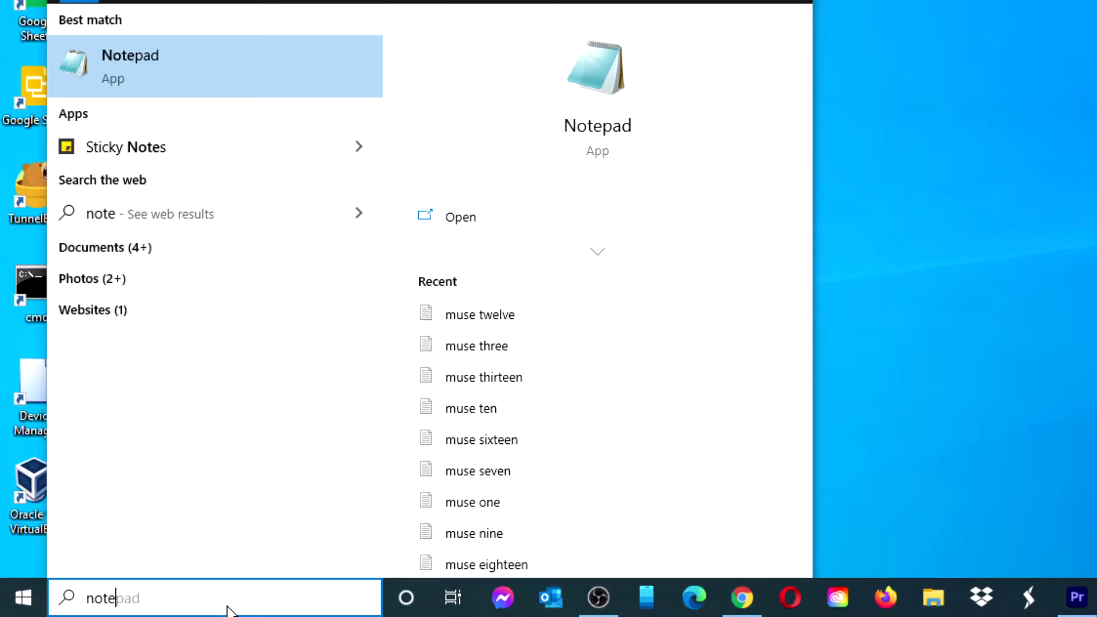
{"action": "left_click", "coordinate": [470, 224]}
{"action": "left_click_drag", "start_coordinate": [331, 325], "coordinate": [334, 236]}
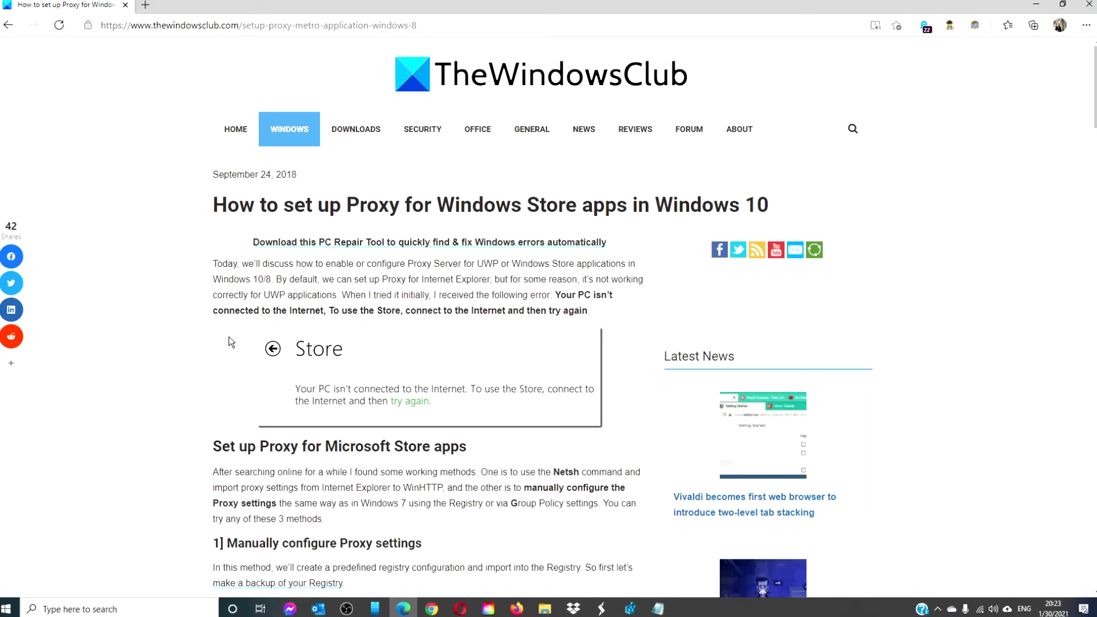
Step: Scroll to the article's code block and select from Regedit4 through the ProxyOverride line
{"action": "scroll", "coordinate": [228, 336], "scroll_direction": "down", "scroll_amount": 10}
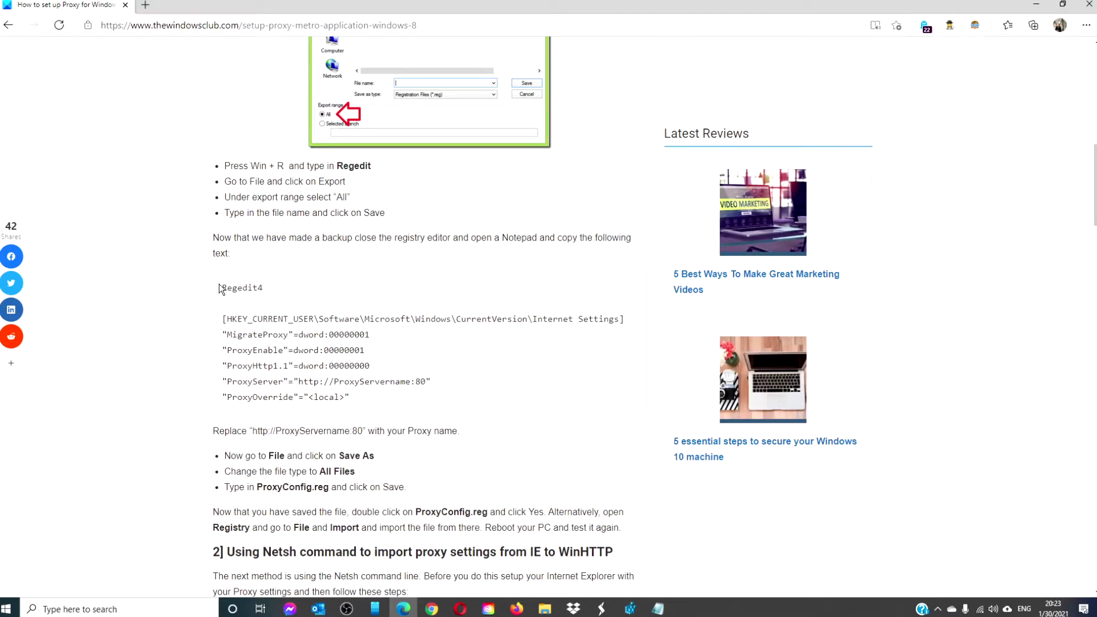
{"action": "left_click_drag", "start_coordinate": [219, 284], "coordinate": [399, 397]}
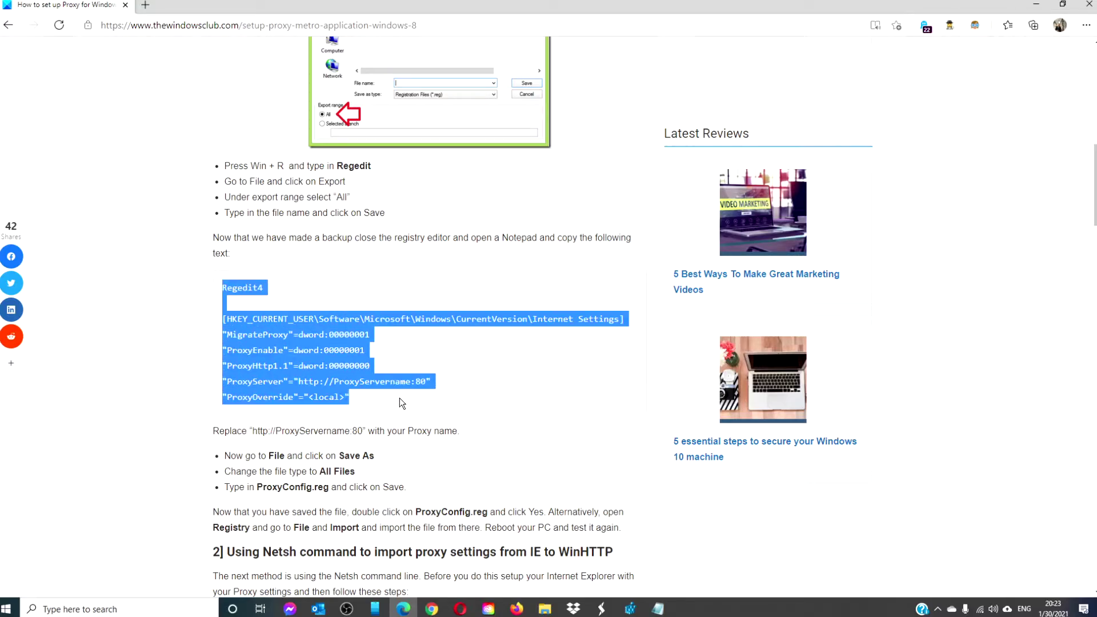
Step: Copy the Regedit4 proxy code into Notepad's blank document and select the ProxyServer address value
{"action": "right_click", "coordinate": [330, 339]}
{"action": "left_click", "coordinate": [354, 349]}
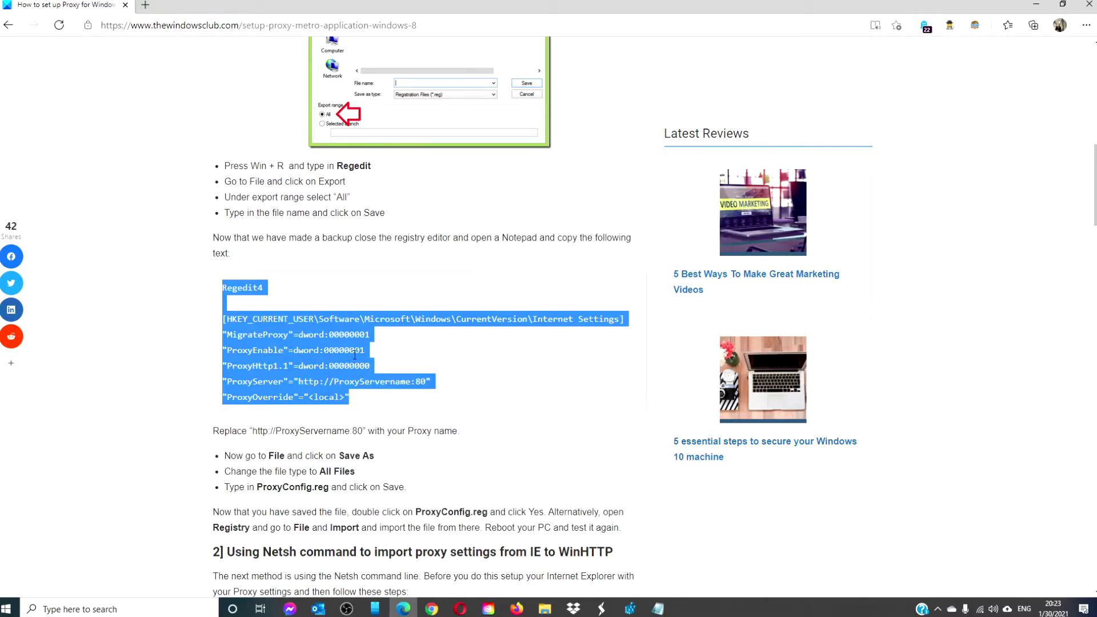
{"action": "left_click", "coordinate": [666, 604]}
{"action": "right_click", "coordinate": [301, 275]}
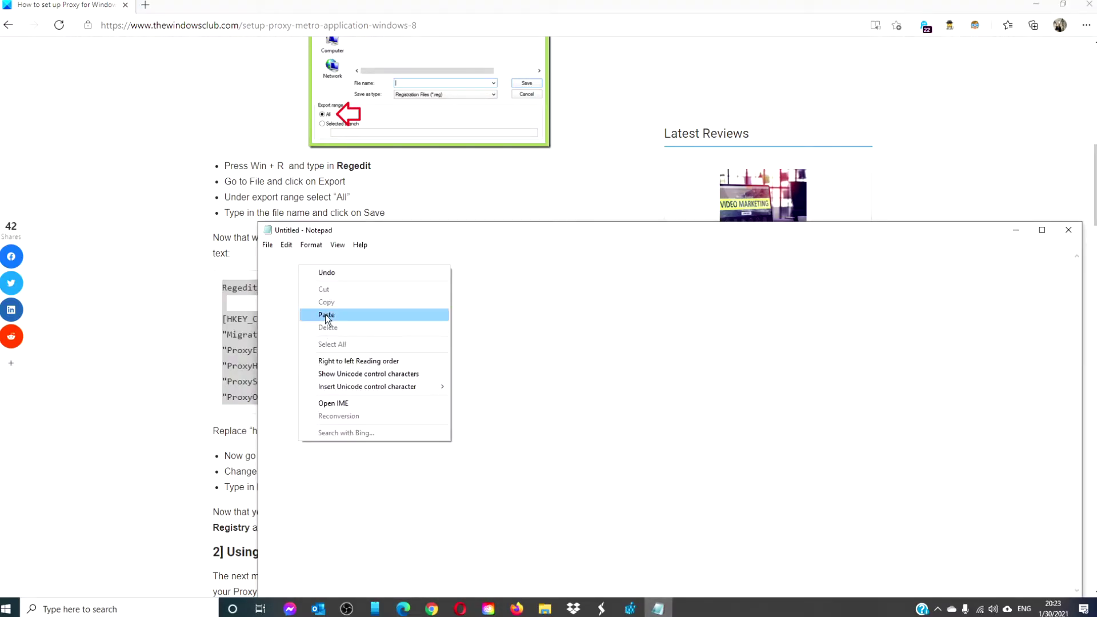
{"action": "left_click", "coordinate": [327, 315]}
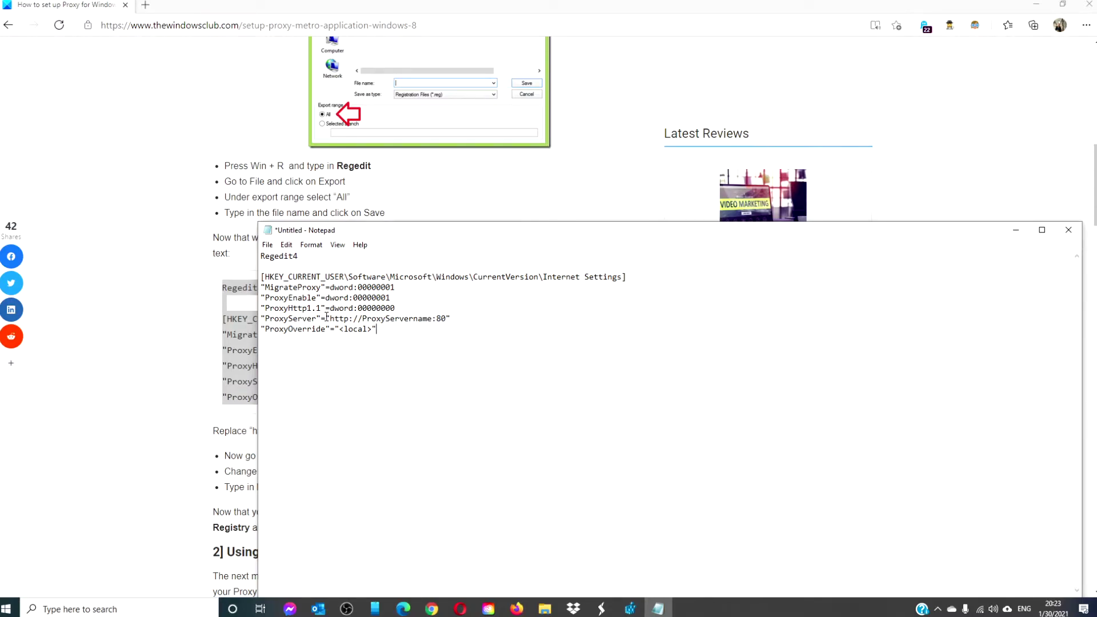
{"action": "left_click_drag", "start_coordinate": [326, 318], "coordinate": [450, 318]}
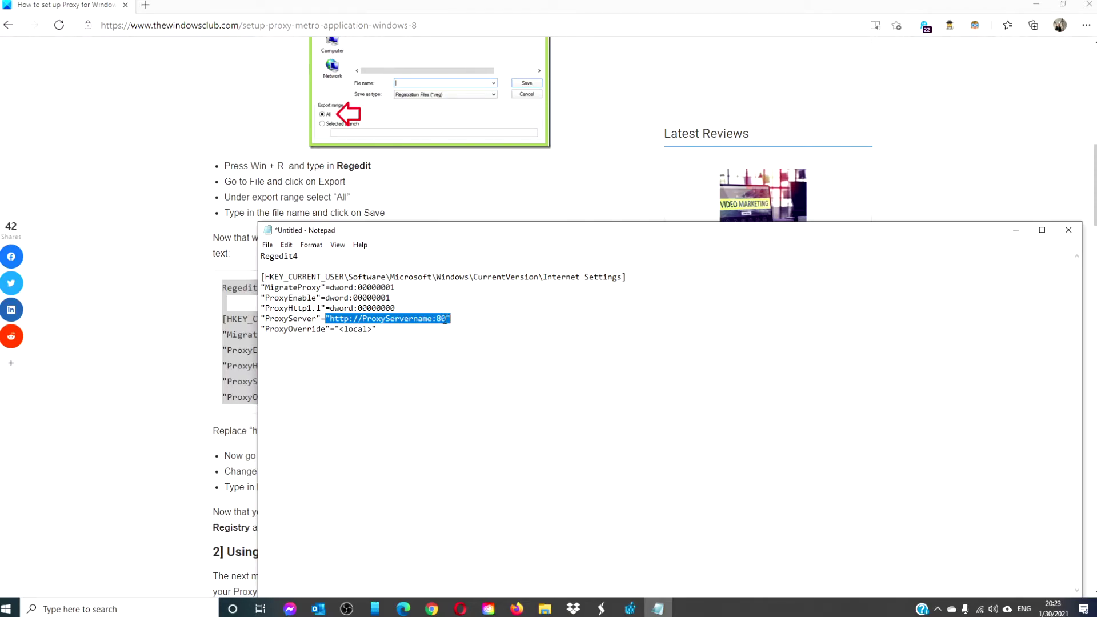
Step: Save the Notepad document under the new name proxyconfig.reg
{"action": "left_click", "coordinate": [268, 244]}
{"action": "left_click", "coordinate": [285, 306]}
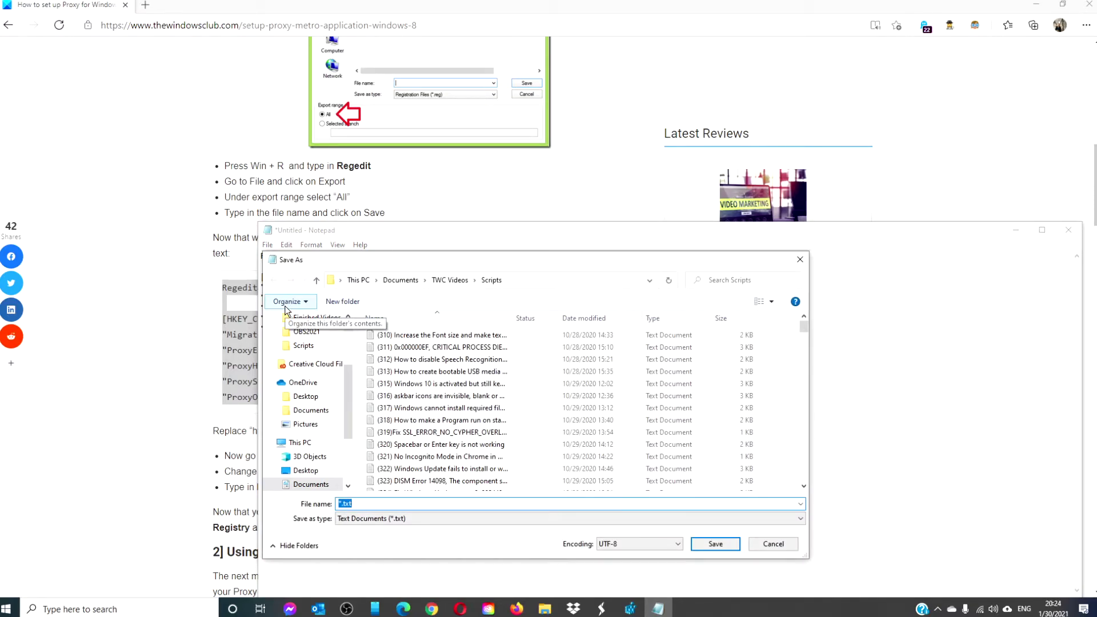
{"action": "type", "text": "proxyconf"}
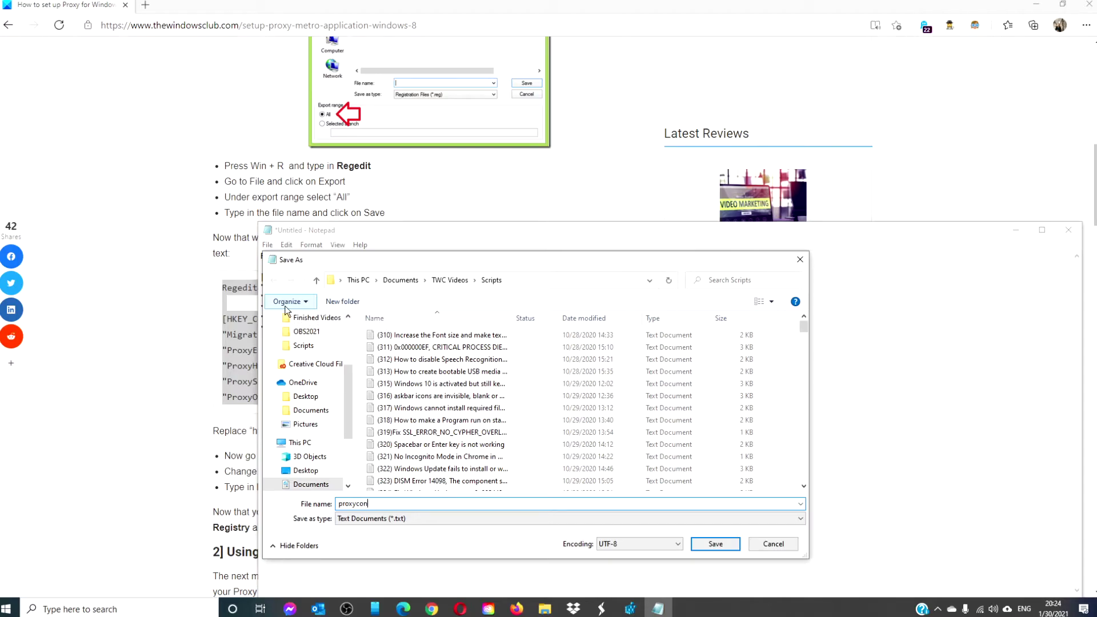
{"action": "type", "text": "ig.reg"}
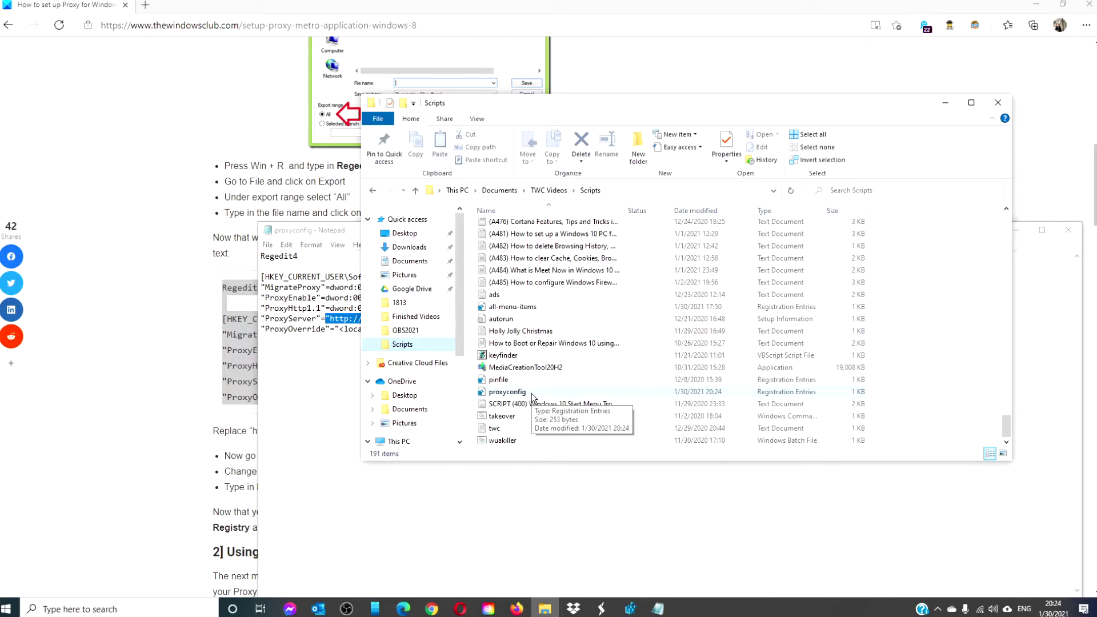
Step: Close the Scripts folder window in File Explorer
{"action": "left_click", "coordinate": [996, 103]}
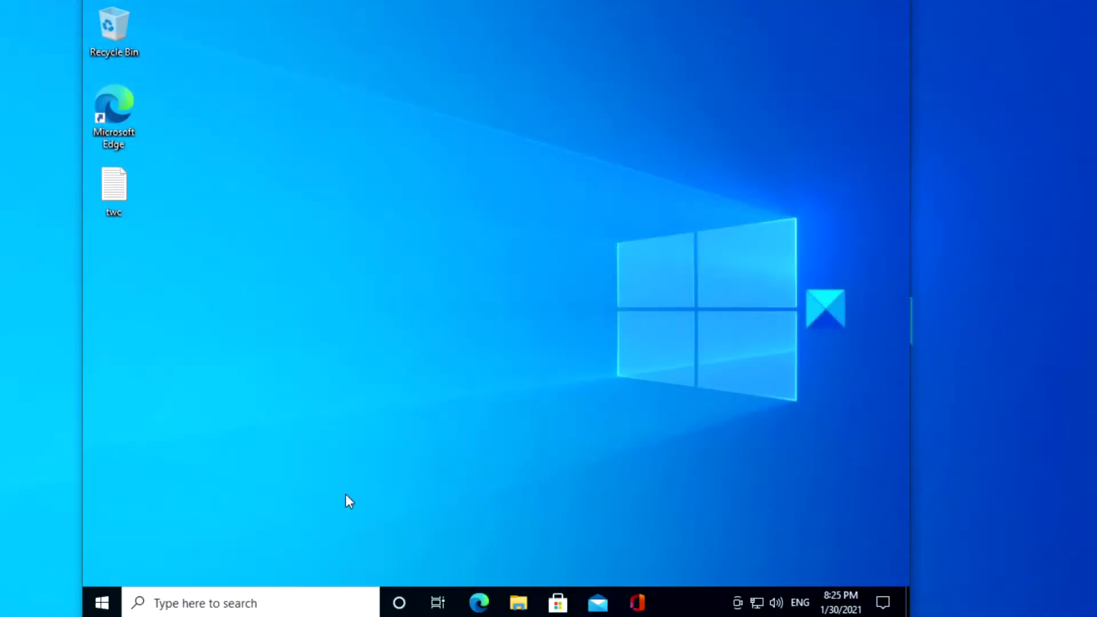
Step: Bring up the Run dialog with Win+R from the desktop
{"action": "left_click", "coordinate": [273, 598]}
{"action": "key", "text": "super+r"}
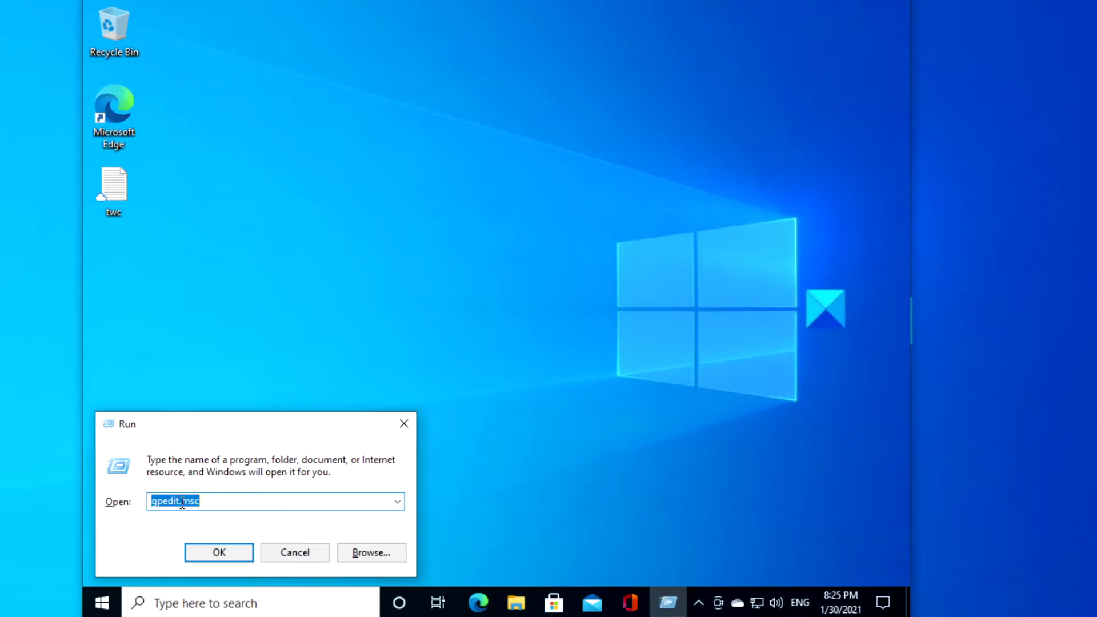
Step: Launch gpedit.msc and browse Administrative Templates > Network > Network Isolation to 'Internet proxy servers for apps'
{"action": "left_click", "coordinate": [220, 552]}
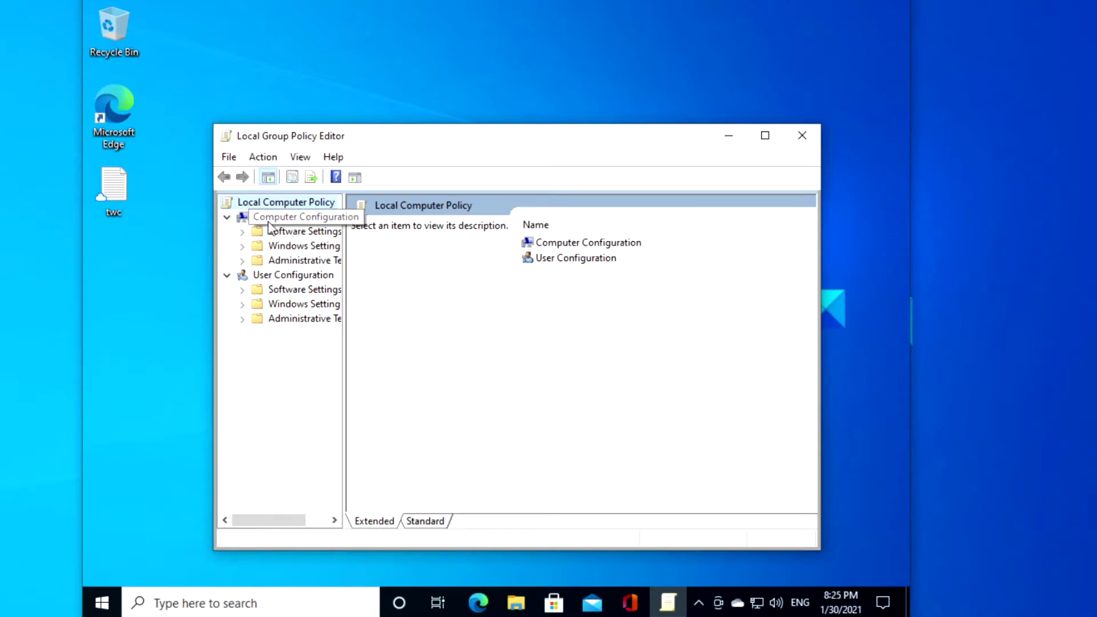
{"action": "left_click", "coordinate": [285, 263]}
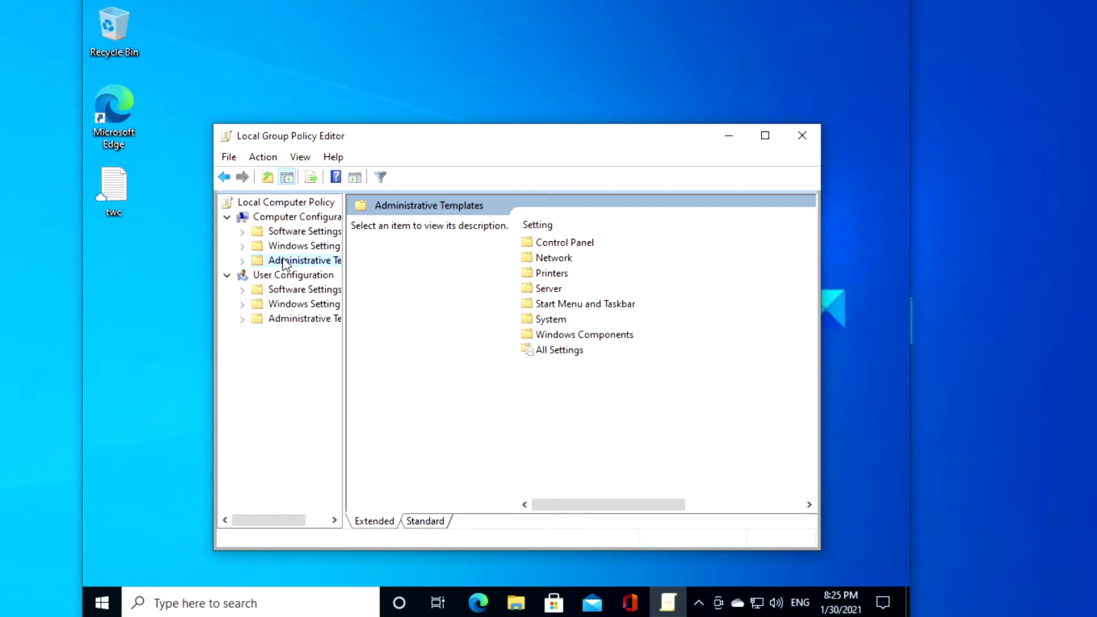
{"action": "double_click", "coordinate": [555, 258]}
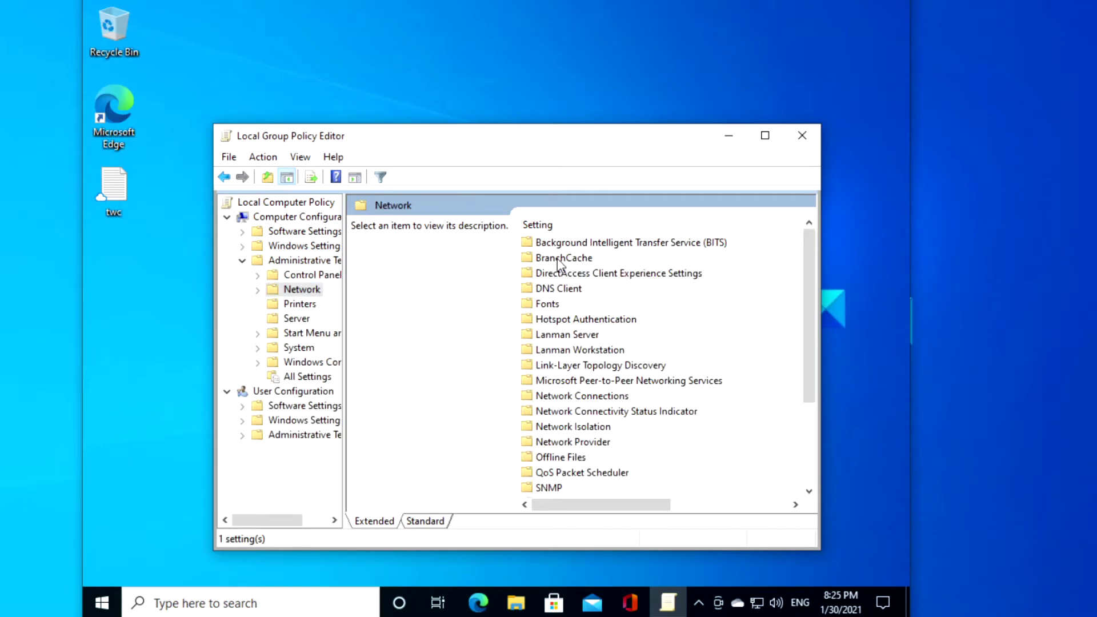
{"action": "double_click", "coordinate": [573, 428]}
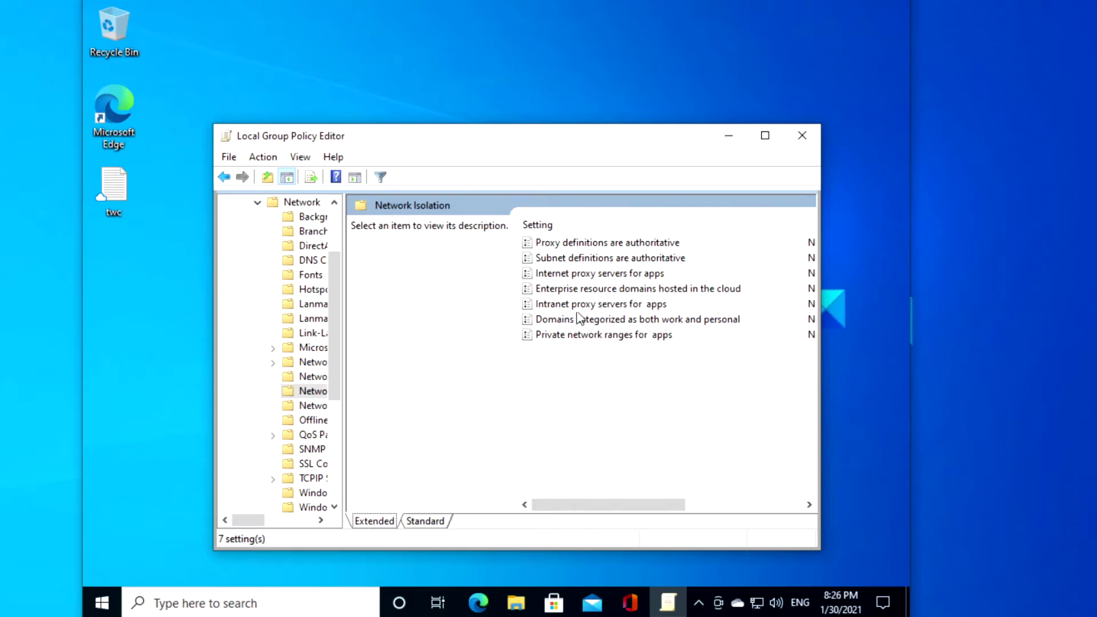
{"action": "left_click", "coordinate": [582, 276]}
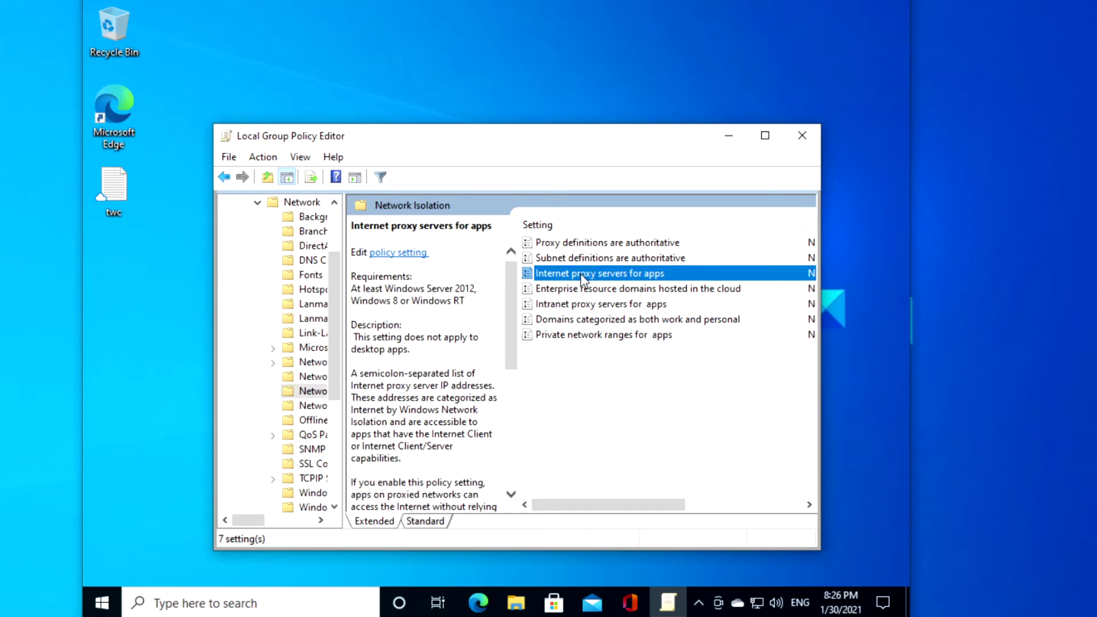
{"action": "double_click", "coordinate": [582, 275]}
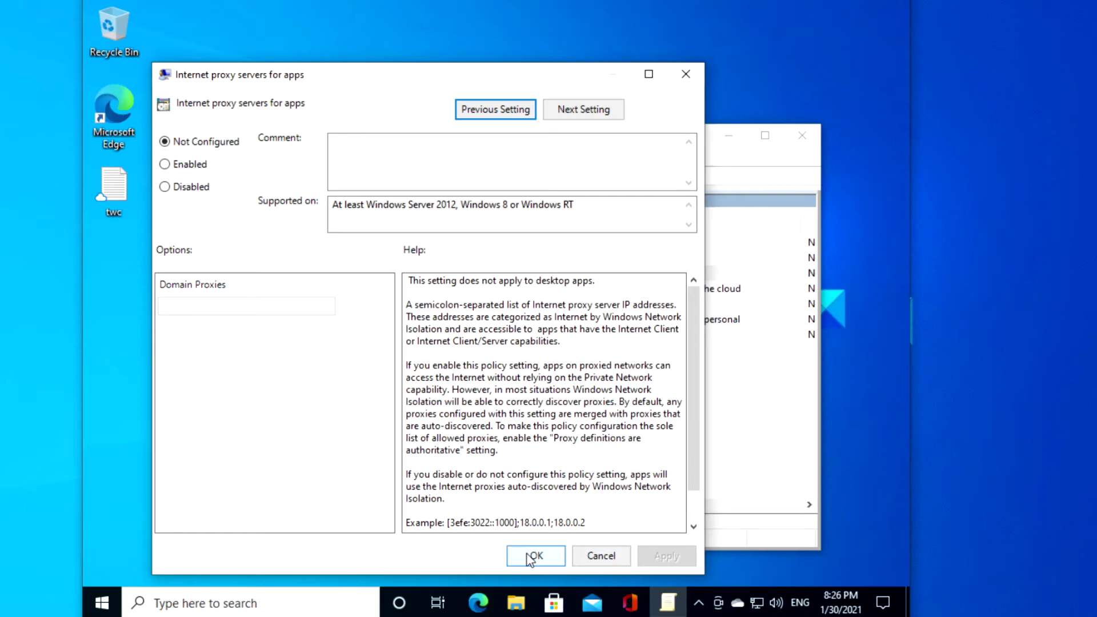
{"action": "left_click", "coordinate": [689, 72]}
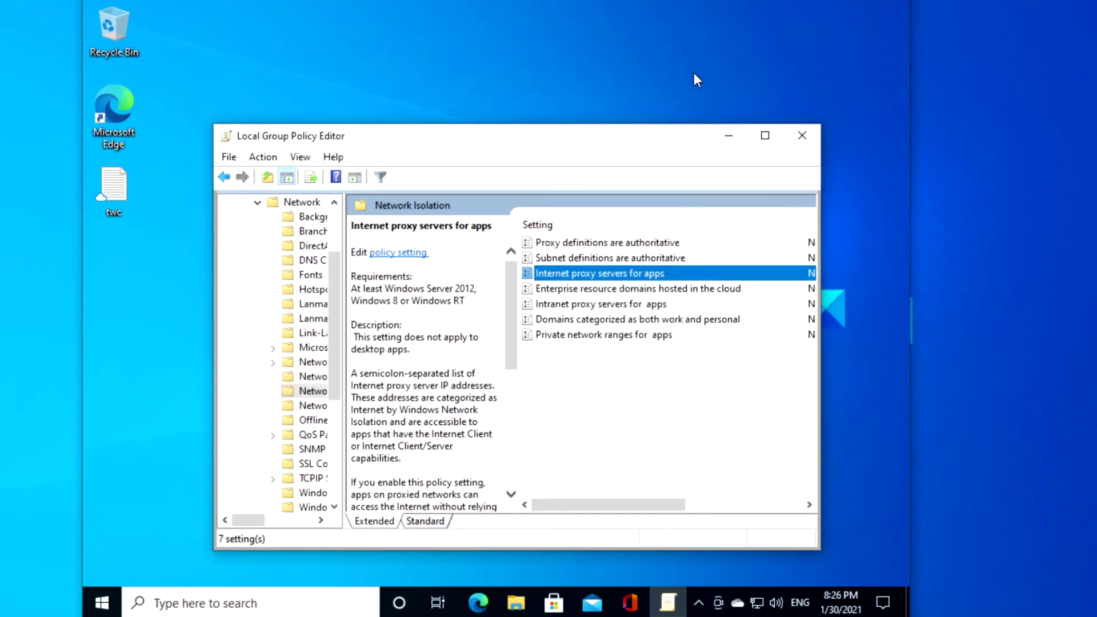